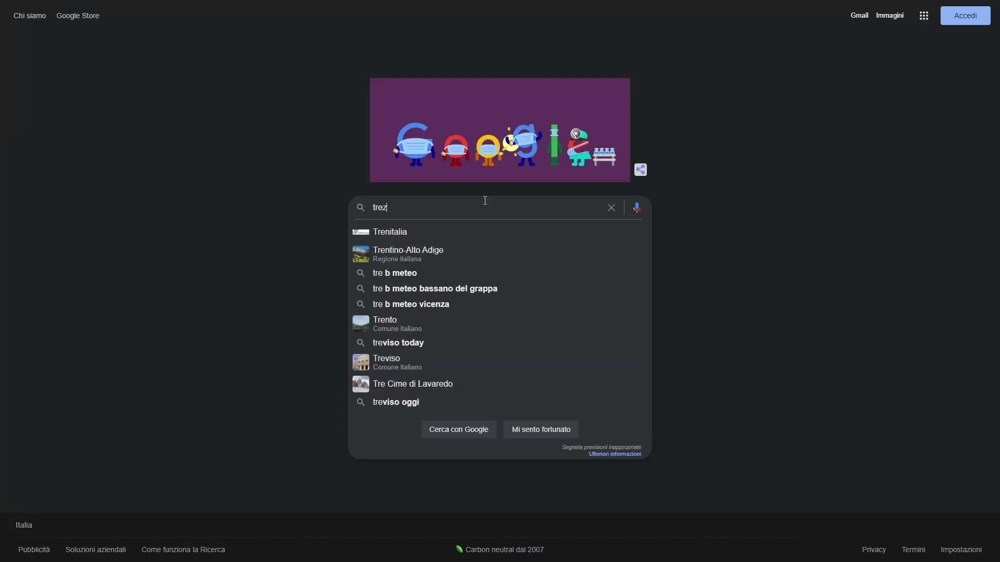
- Search Google for 'trezor'
{"action": "type", "text": "or"}
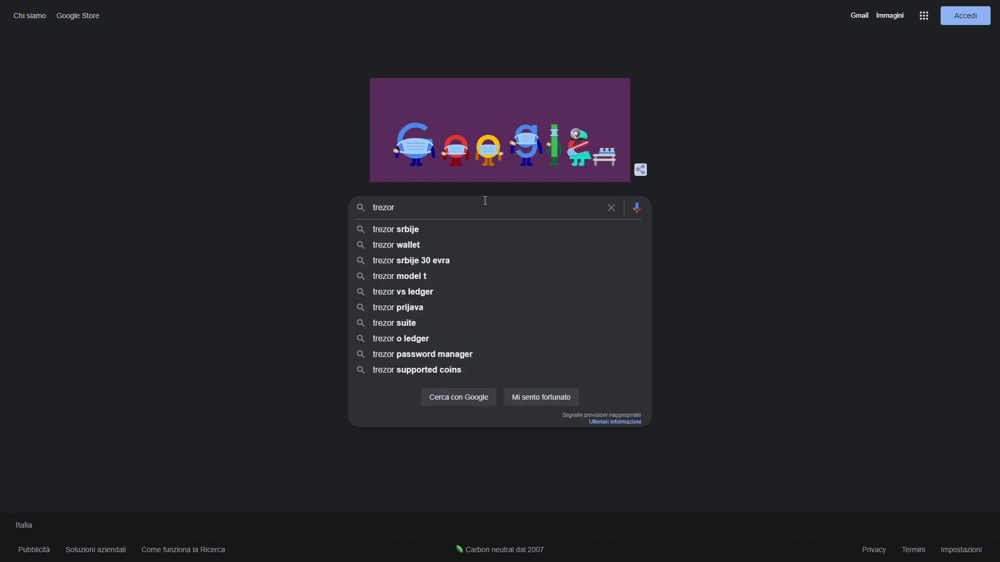
{"action": "key", "text": "Return"}
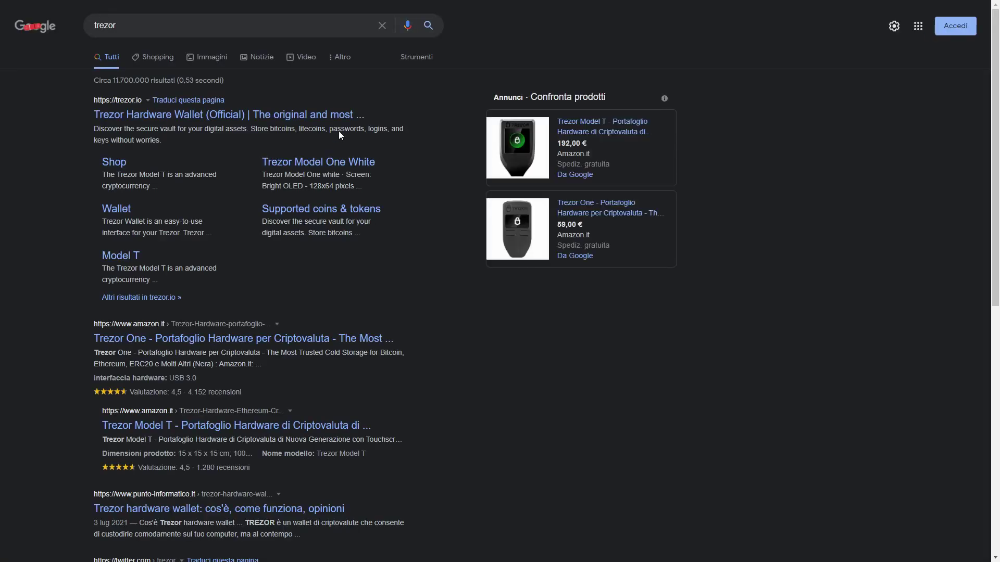
- Open trezor.io from the results and follow the 'I already own Trezor' path
{"action": "left_click", "coordinate": [304, 122]}
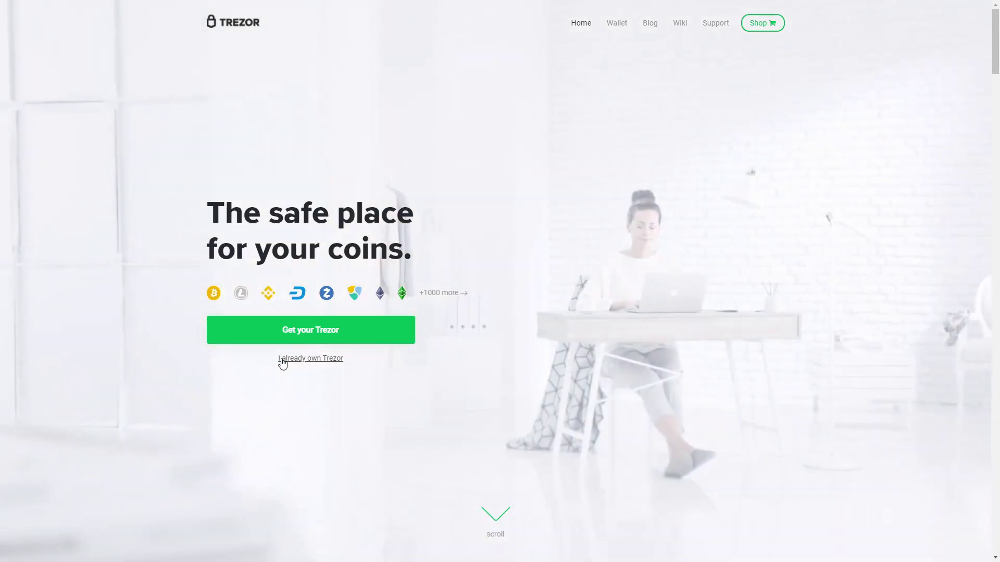
{"action": "left_click", "coordinate": [283, 359]}
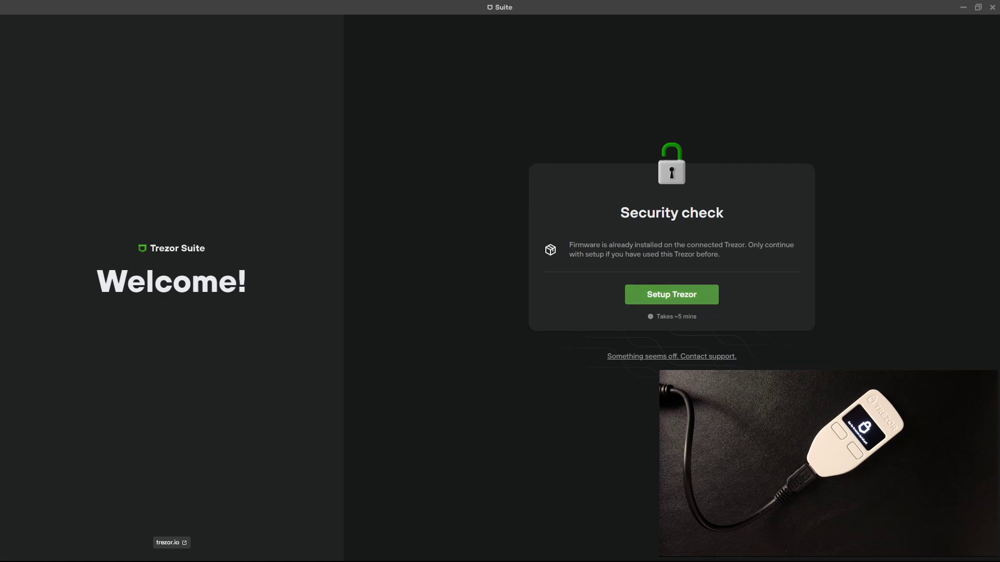
- Begin Trezor setup, keep the installed firmware 1.10.2, and create a new wallet
{"action": "left_click", "coordinate": [633, 294]}
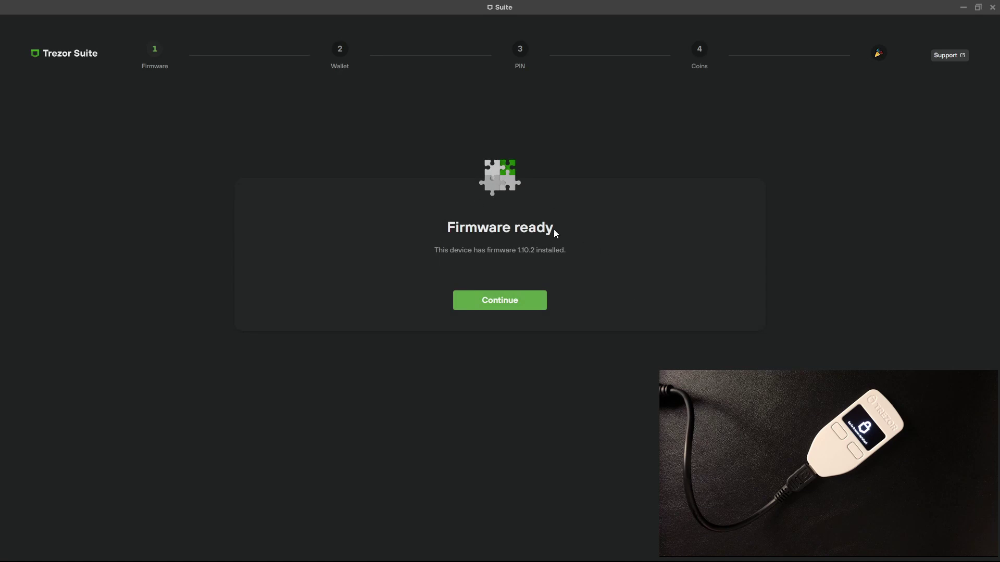
{"action": "left_click", "coordinate": [502, 300]}
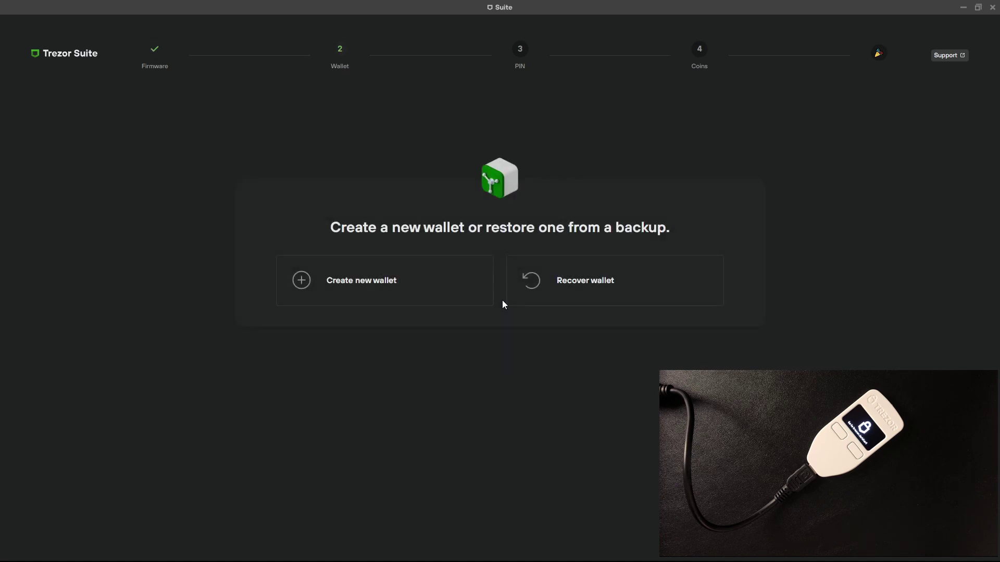
{"action": "left_click", "coordinate": [392, 286]}
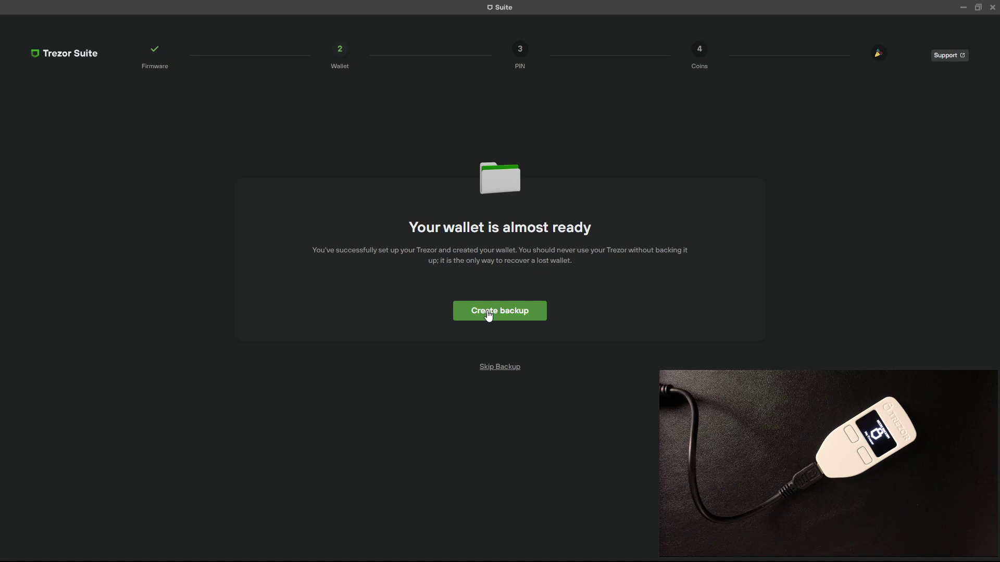
- Open the backup instructions and acknowledge checking the backup and never photographing it
{"action": "left_click", "coordinate": [489, 312]}
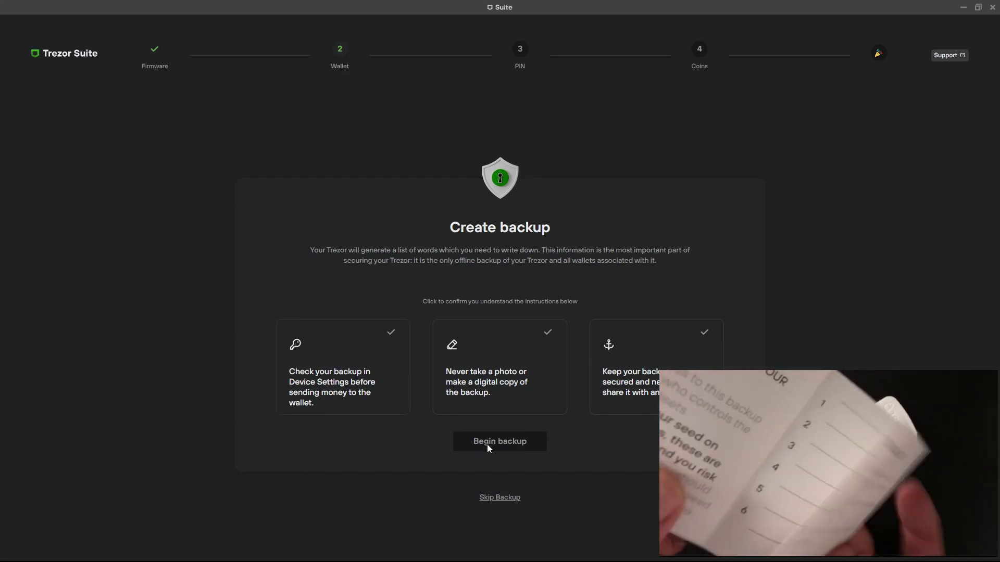
{"action": "left_click", "coordinate": [388, 395]}
{"action": "left_click", "coordinate": [471, 388]}
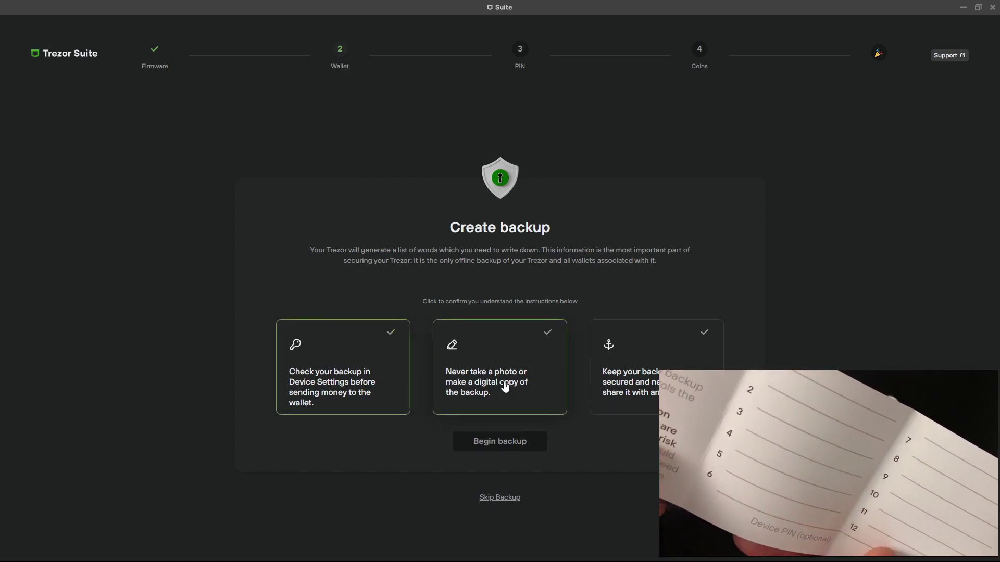
- Acknowledge keeping the backup private and begin the recovery-word backup on the device
{"action": "left_click", "coordinate": [611, 393]}
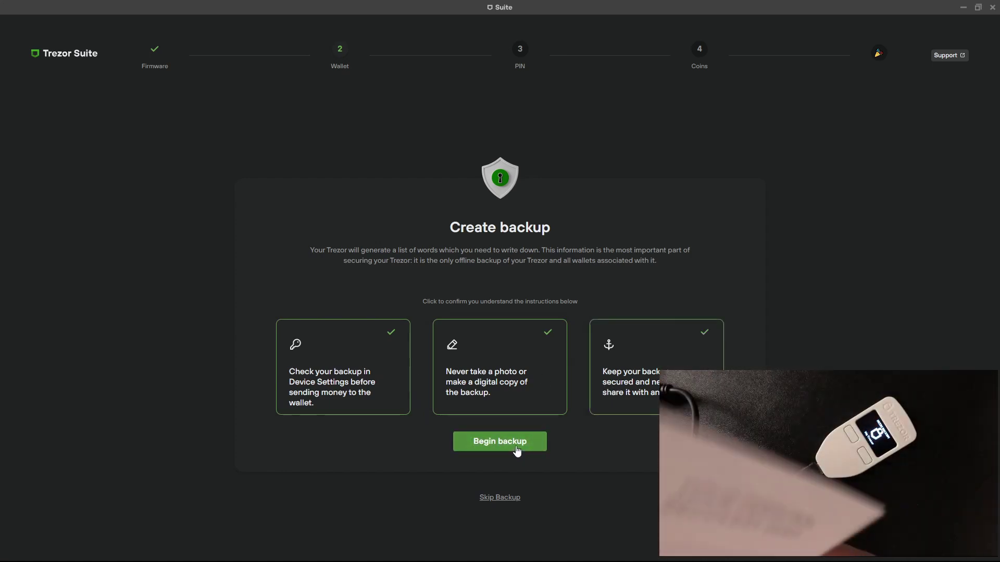
{"action": "left_click", "coordinate": [517, 451]}
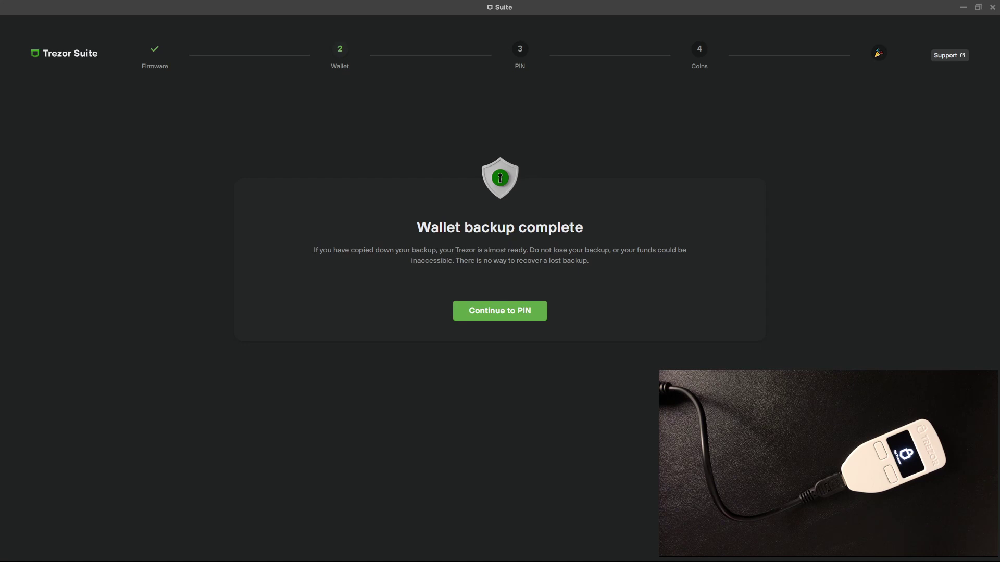
- Start the PIN step and enter a new PIN on the blind keypad
{"action": "left_click", "coordinate": [517, 314]}
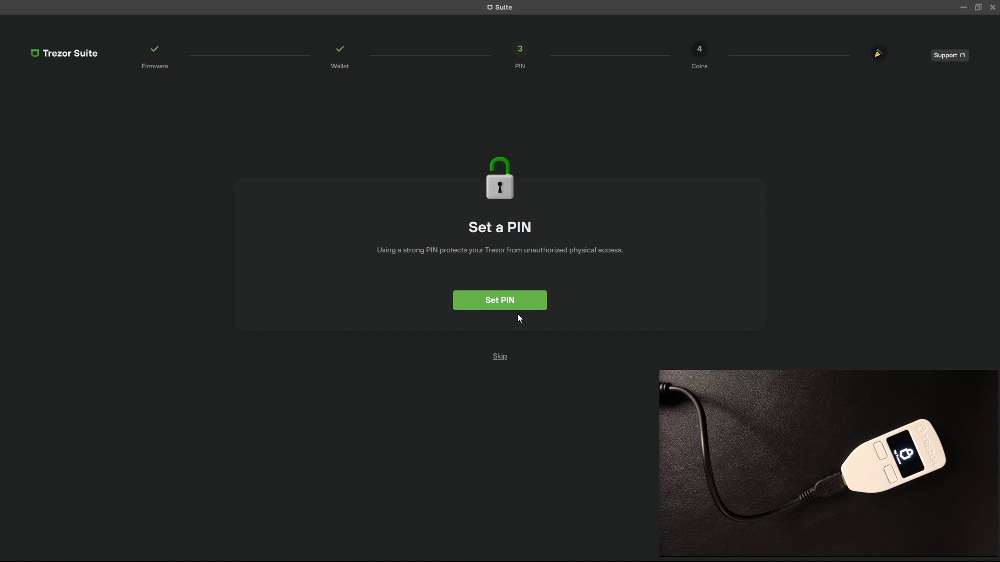
{"action": "left_click", "coordinate": [504, 298]}
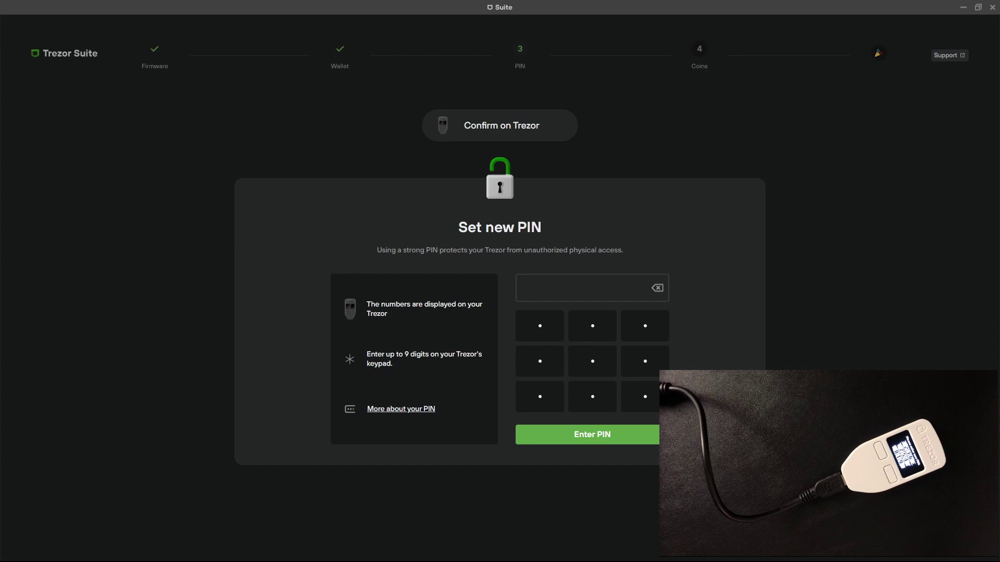
{"action": "left_click", "coordinate": [591, 408]}
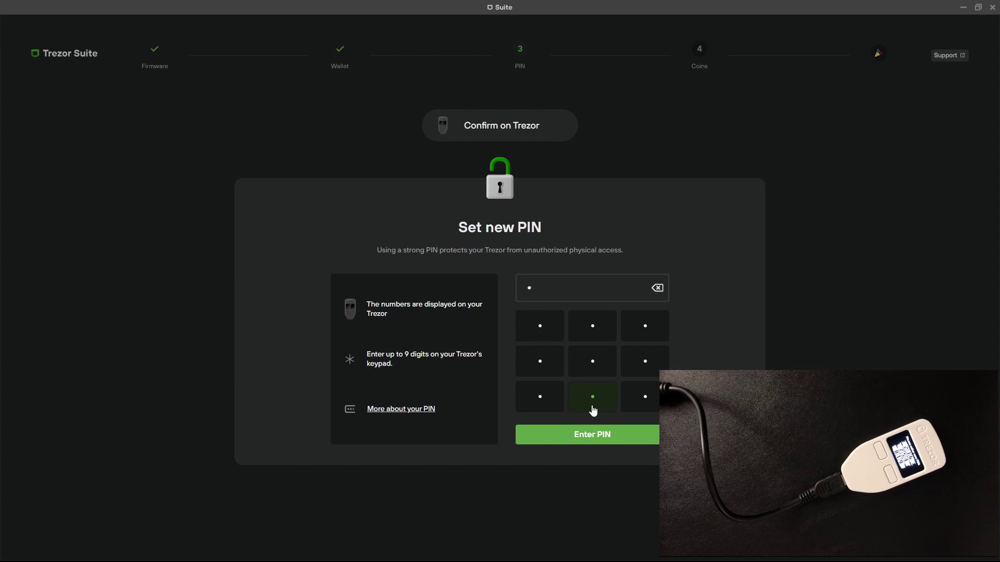
{"action": "left_click", "coordinate": [553, 335]}
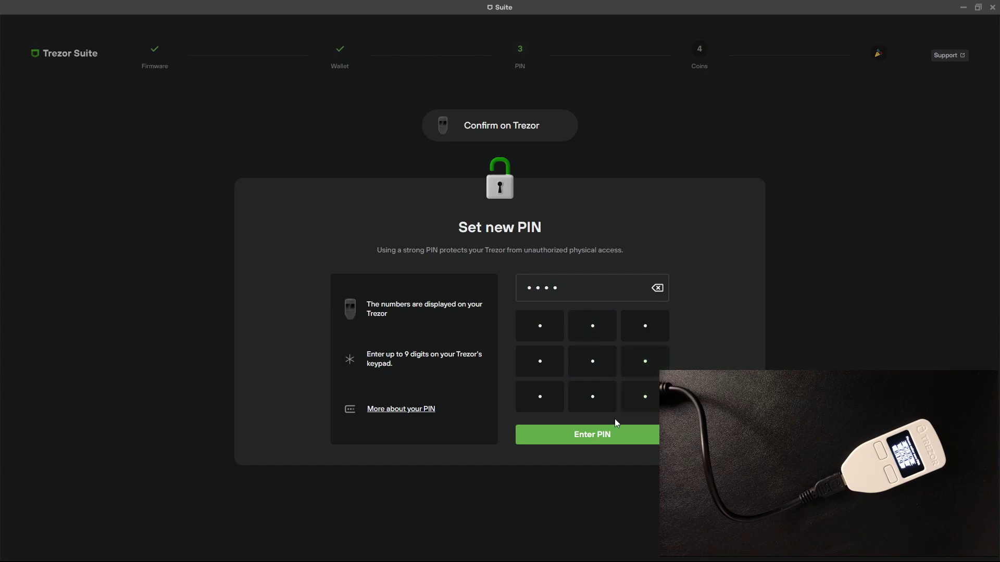
{"action": "left_click", "coordinate": [603, 435]}
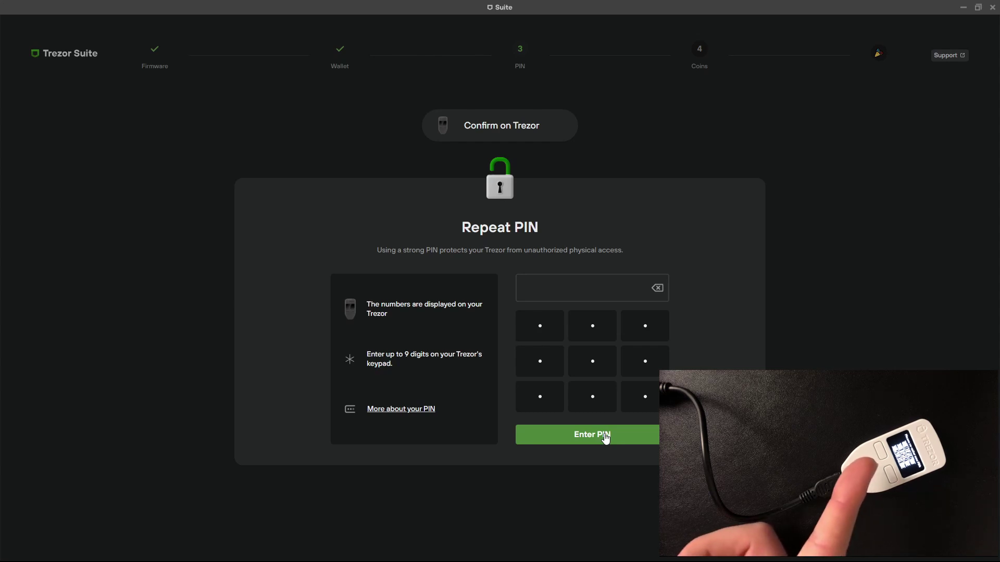
- Re-enter the same PIN on the keypad to verify it
{"action": "left_click", "coordinate": [571, 364]}
{"action": "left_click", "coordinate": [576, 366]}
{"action": "left_click", "coordinate": [592, 398]}
{"action": "left_click", "coordinate": [626, 407]}
{"action": "left_click", "coordinate": [612, 435]}
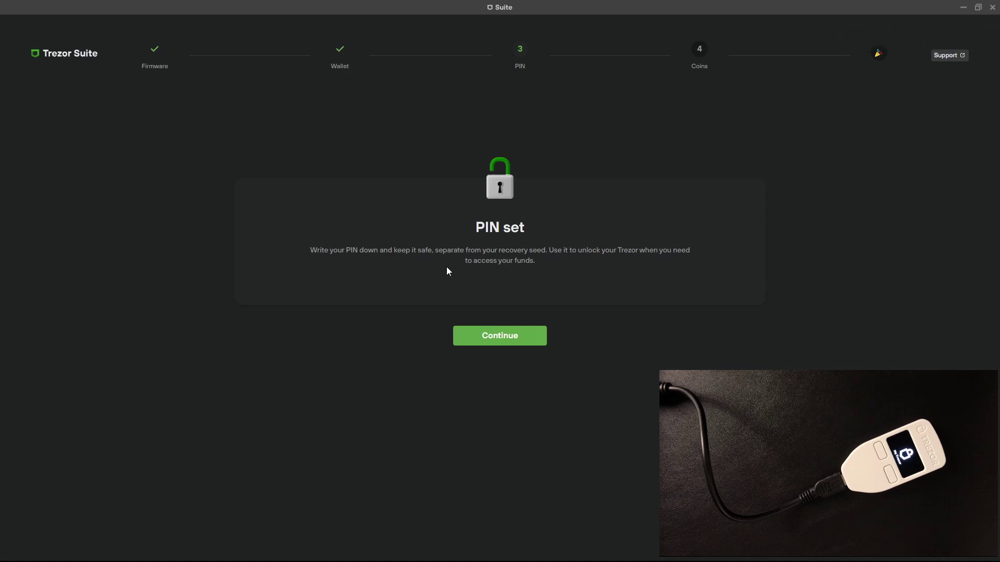
- Add Litecoin and Dash to the active coins, making five, and complete setup
{"action": "left_click", "coordinate": [469, 333]}
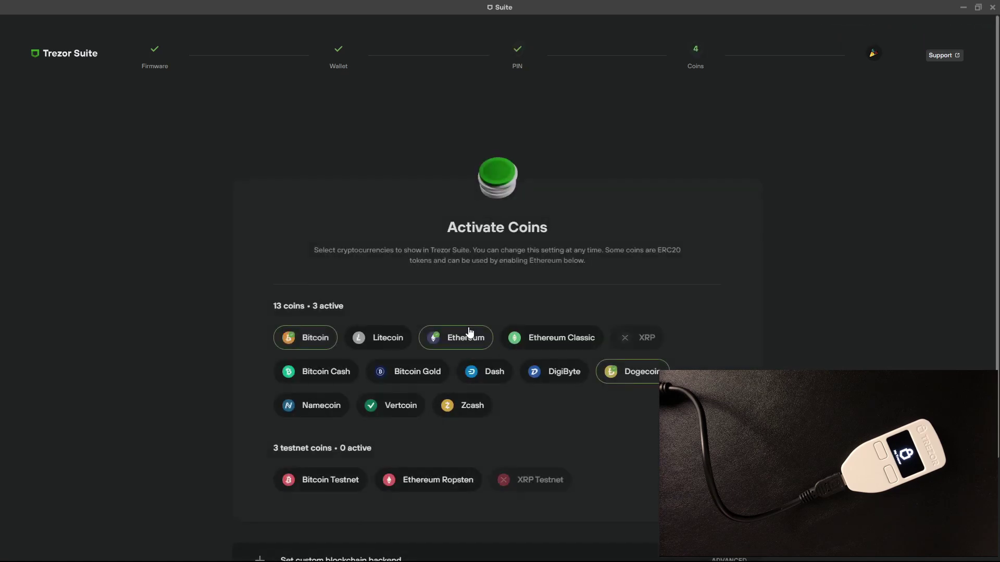
{"action": "scroll", "coordinate": [394, 253], "scroll_direction": "down", "scroll_amount": 2}
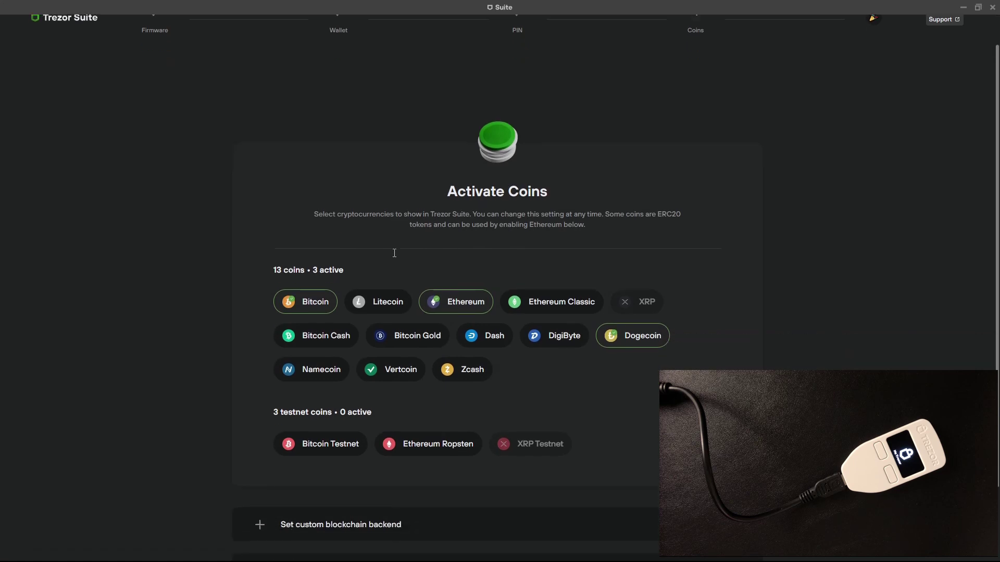
{"action": "scroll", "coordinate": [394, 255], "scroll_direction": "up", "scroll_amount": 1}
{"action": "left_click", "coordinate": [372, 305]}
{"action": "scroll", "coordinate": [590, 377], "scroll_direction": "down", "scroll_amount": 1}
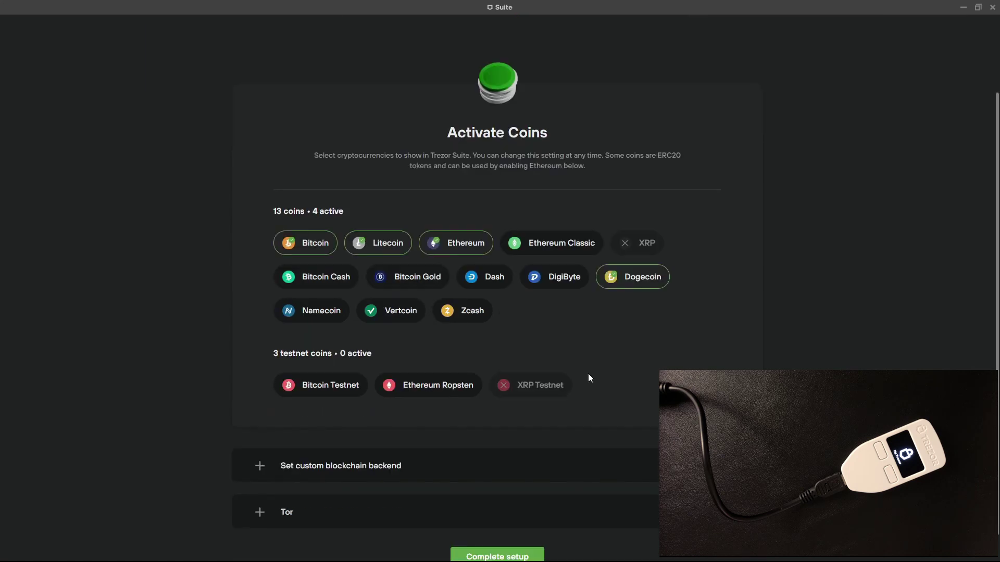
{"action": "left_click", "coordinate": [486, 286]}
{"action": "scroll", "coordinate": [573, 330], "scroll_direction": "down", "scroll_amount": 1}
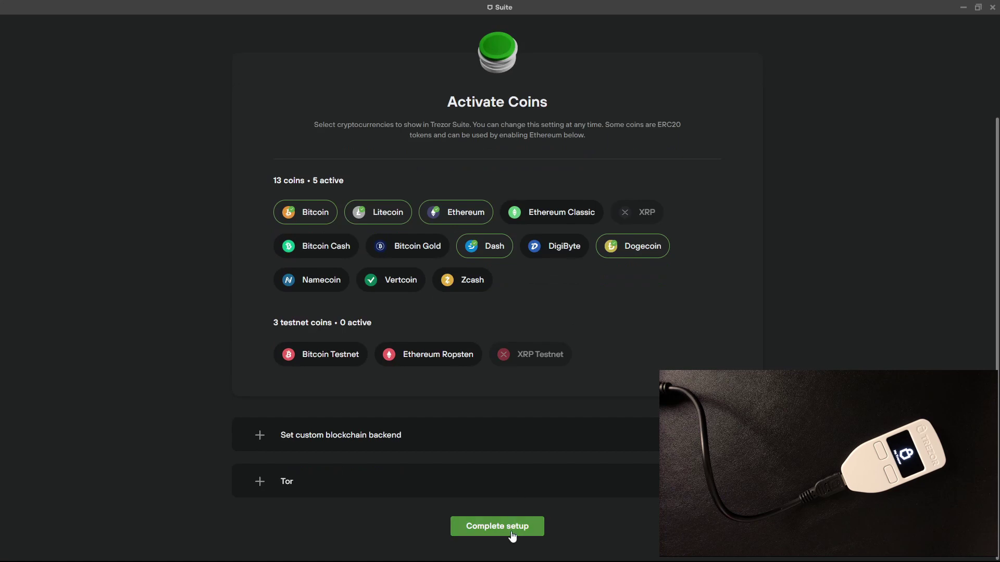
{"action": "left_click", "coordinate": [497, 527]}
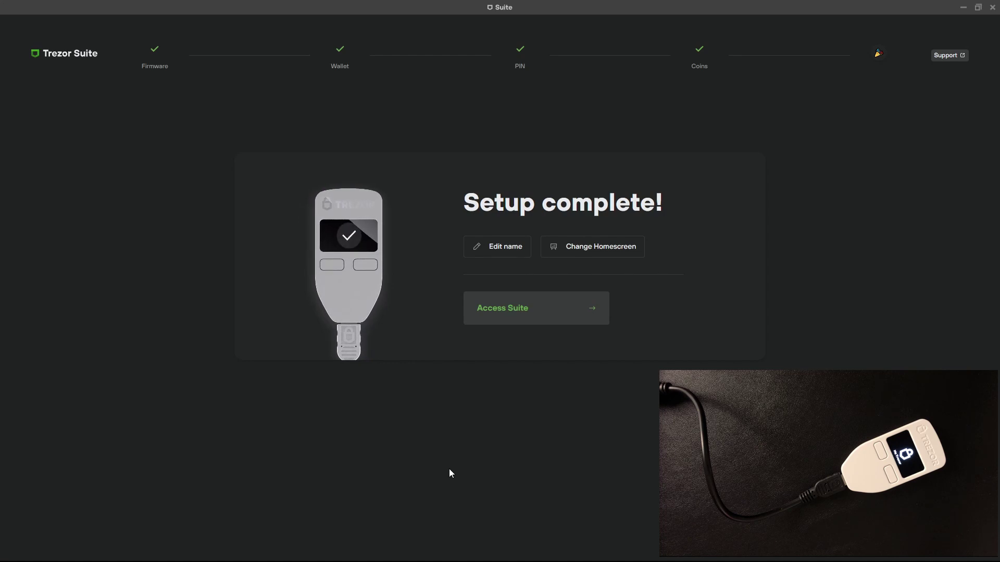
- Rename the device from My Trezor to 'Example_Daey'
{"action": "left_click", "coordinate": [480, 259]}
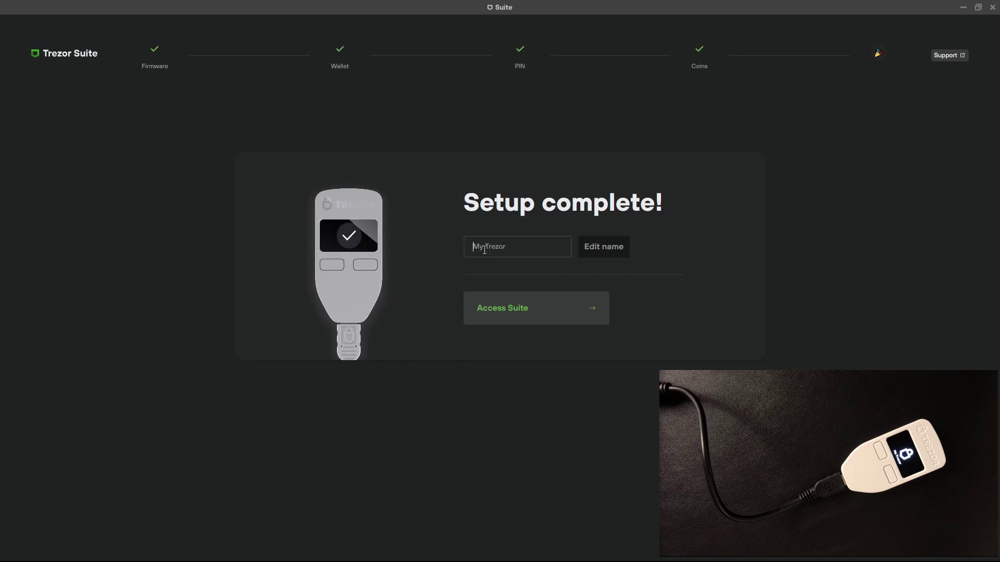
{"action": "type", "text": "Example"}
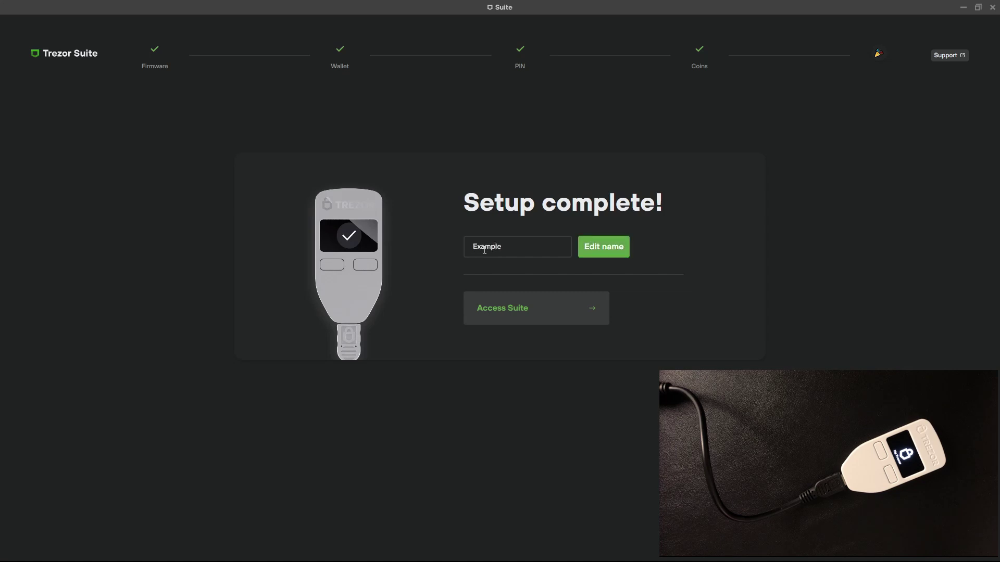
{"action": "type", "text": "_Daey"}
{"action": "left_click", "coordinate": [598, 256]}
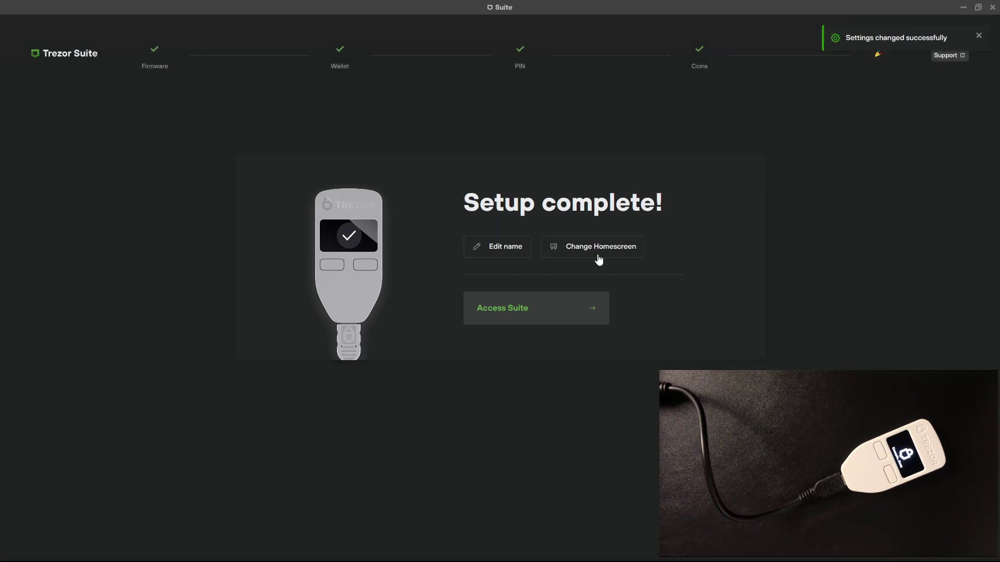
- Pick a new picture from the homescreen image grid for the Trezor
{"action": "left_click", "coordinate": [599, 258]}
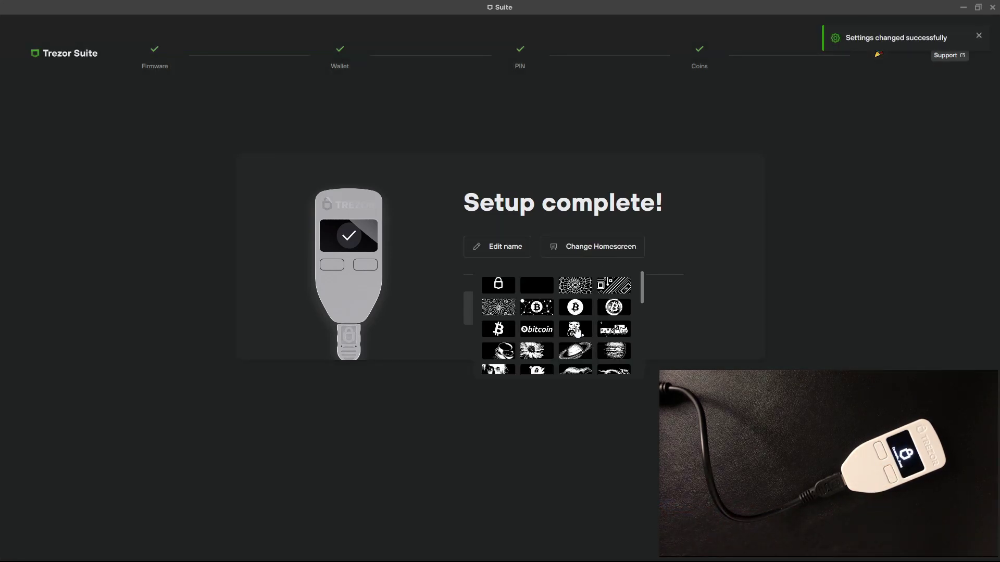
{"action": "scroll", "coordinate": [575, 331], "scroll_direction": "down", "scroll_amount": 1}
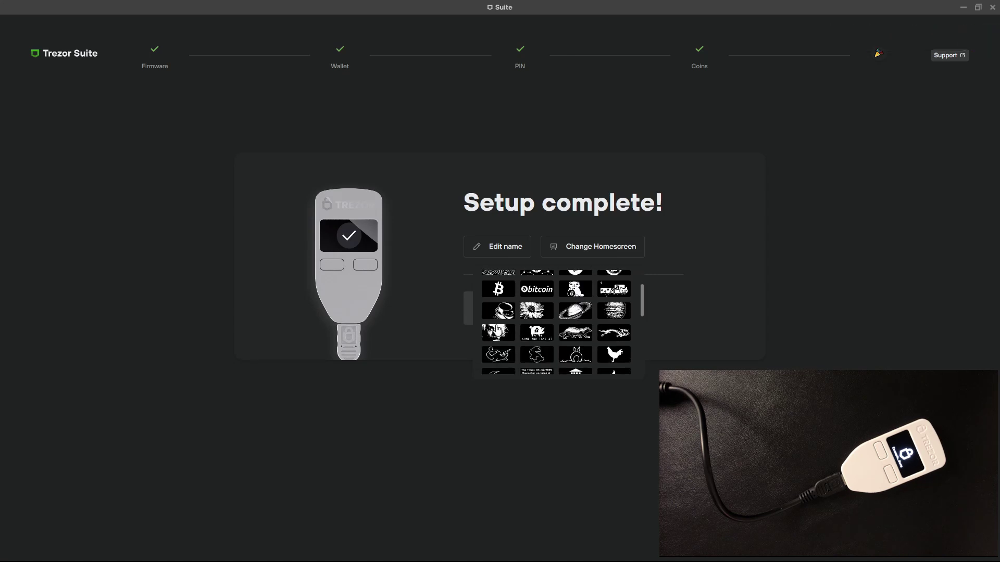
{"action": "left_click", "coordinate": [498, 334]}
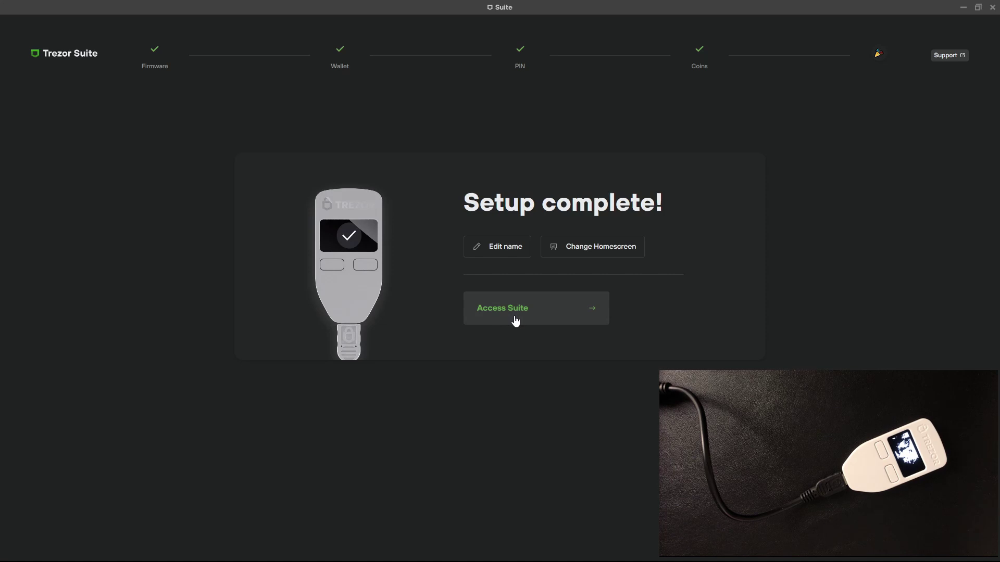
- Enter the suite with the Standard wallet and review the $0.00 five-coin dashboard
{"action": "left_click", "coordinate": [514, 320]}
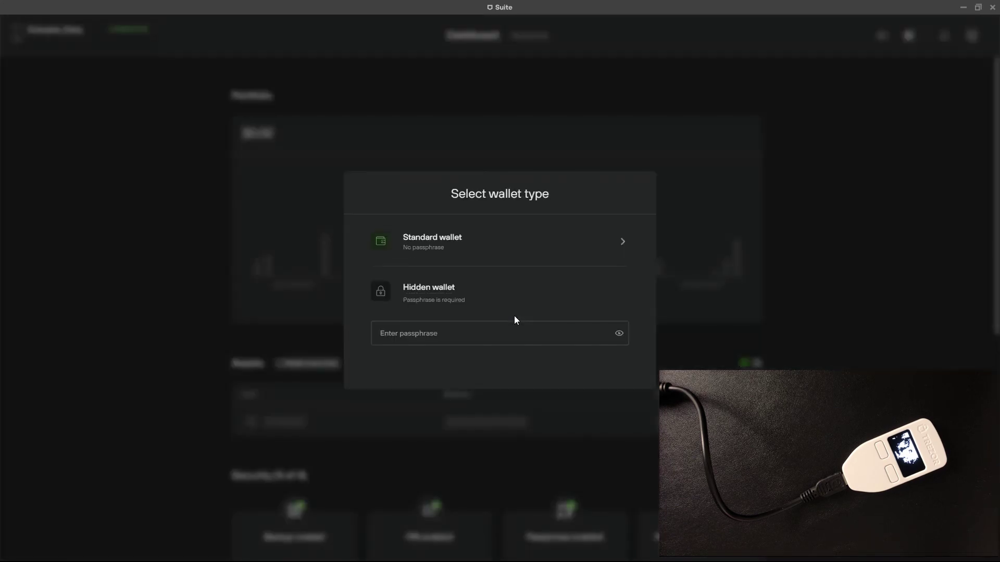
{"action": "left_click", "coordinate": [437, 243]}
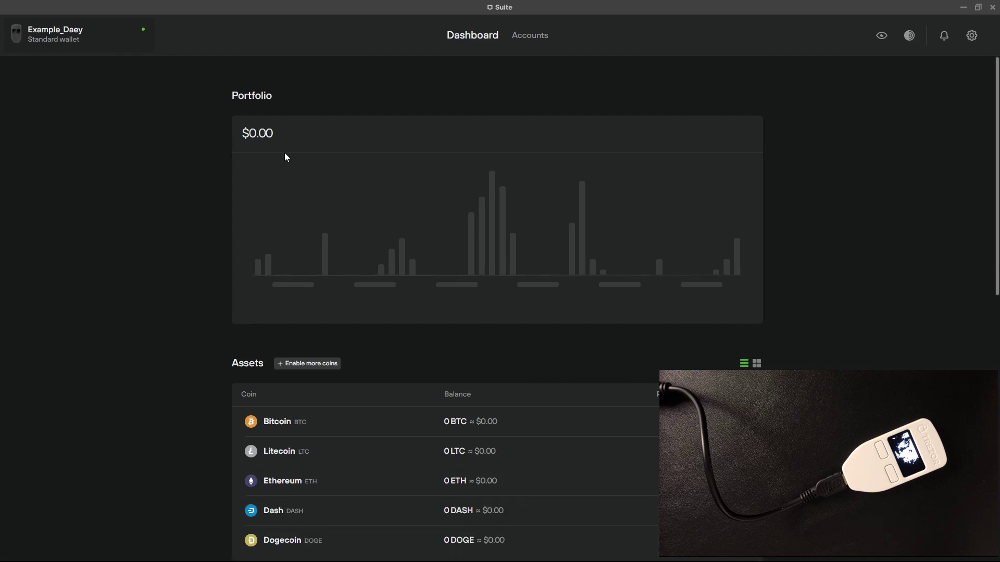
{"action": "scroll", "coordinate": [287, 220], "scroll_direction": "down", "scroll_amount": 1}
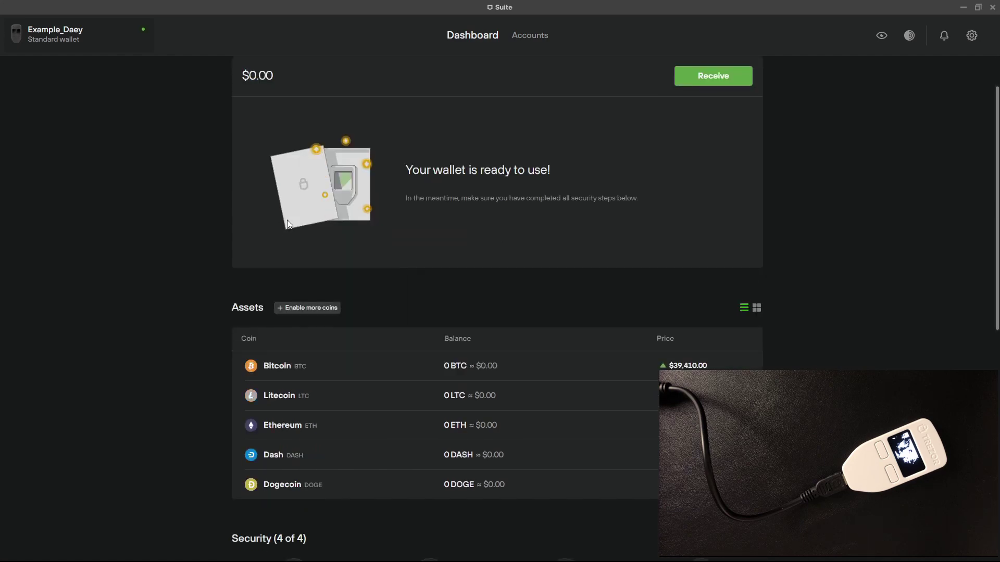